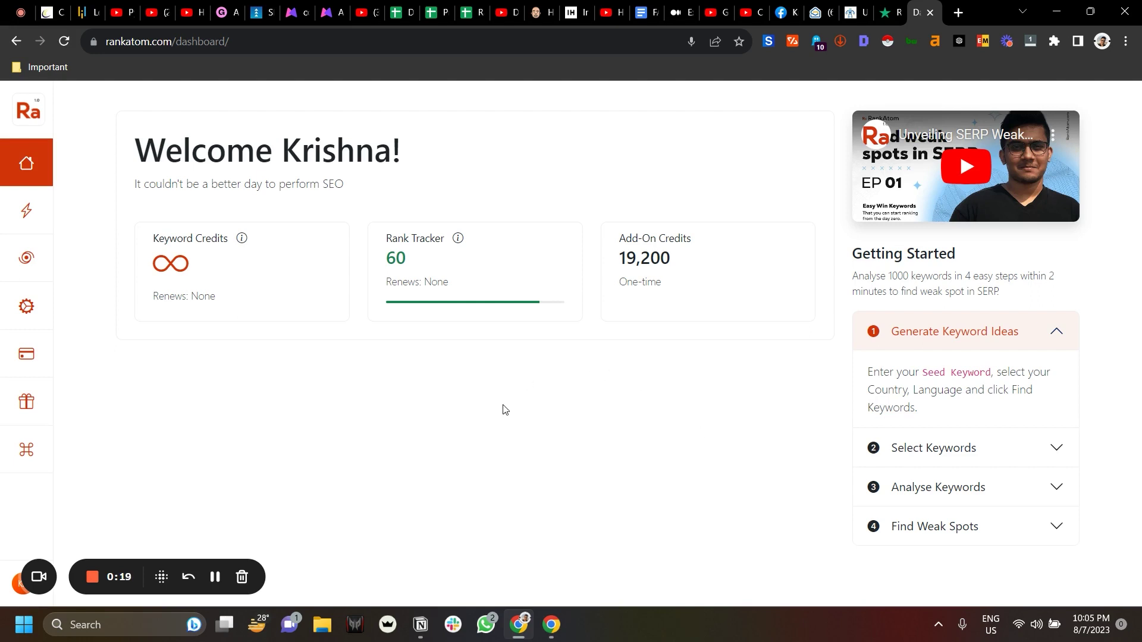
- Open the keyword research settings and enable the Keyword Golden Ratio option
{"action": "left_click", "coordinate": [25, 213]}
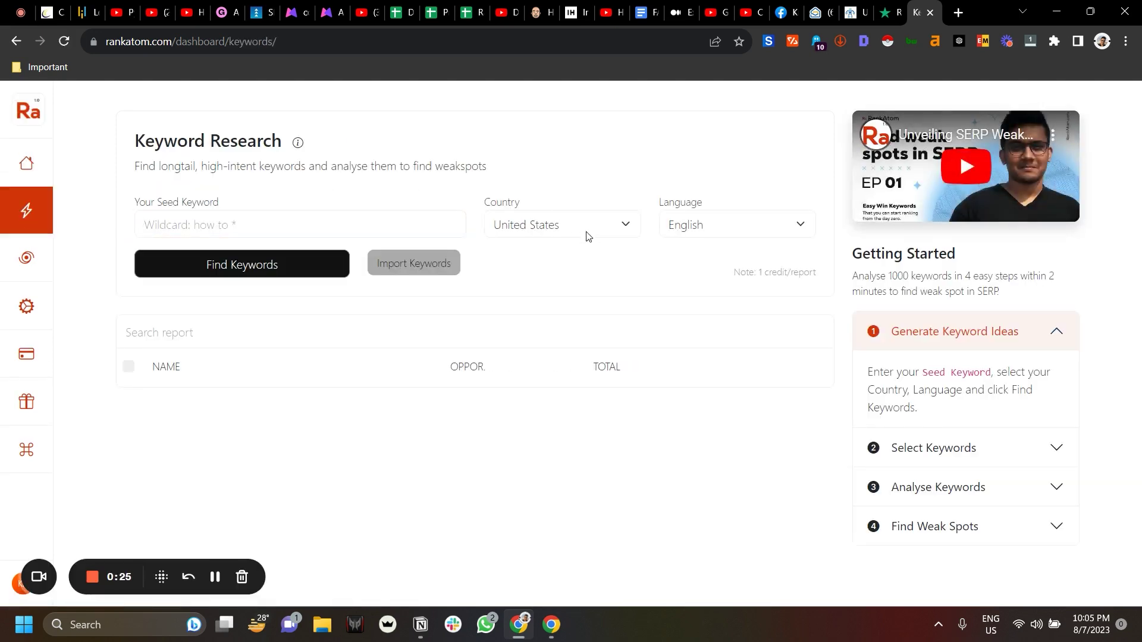
{"action": "left_click", "coordinate": [24, 307]}
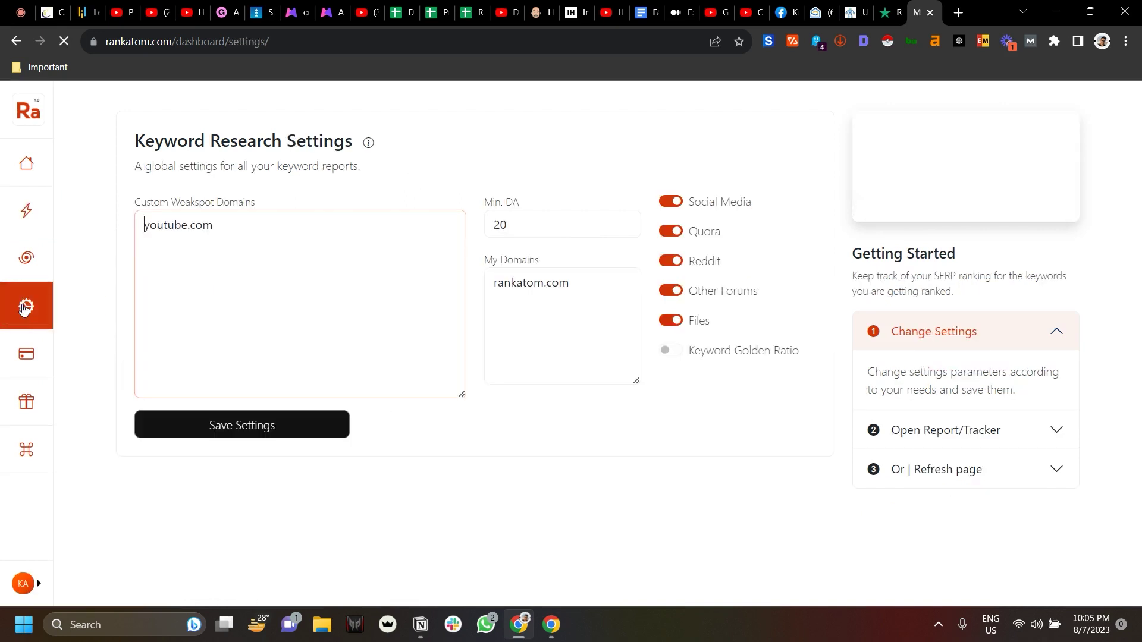
{"action": "left_click", "coordinate": [532, 332]}
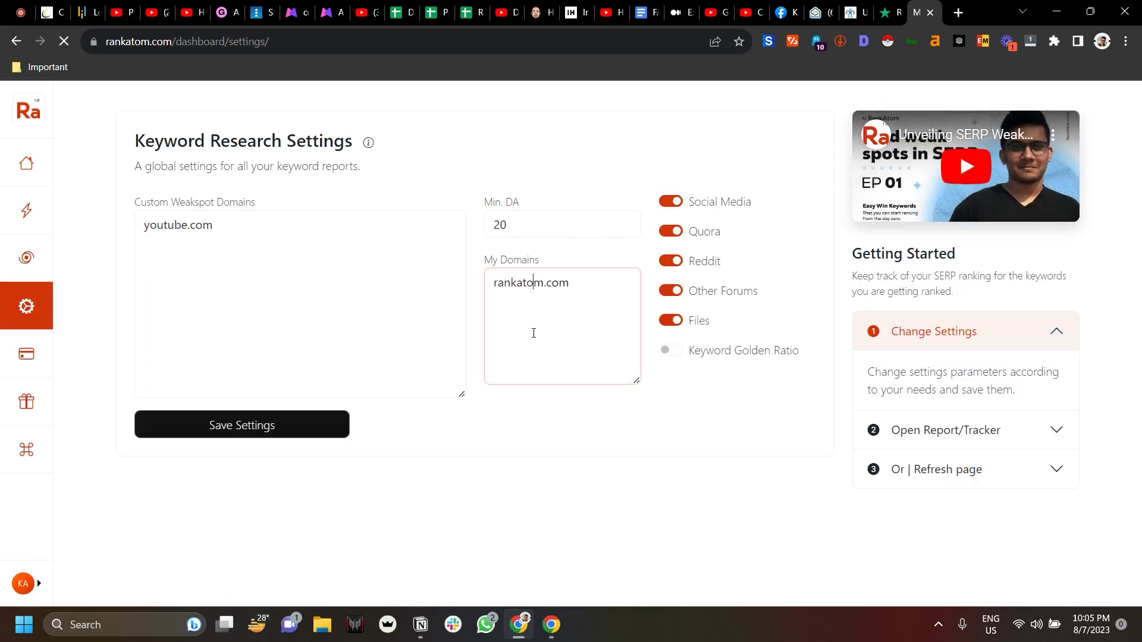
{"action": "left_click", "coordinate": [318, 246]}
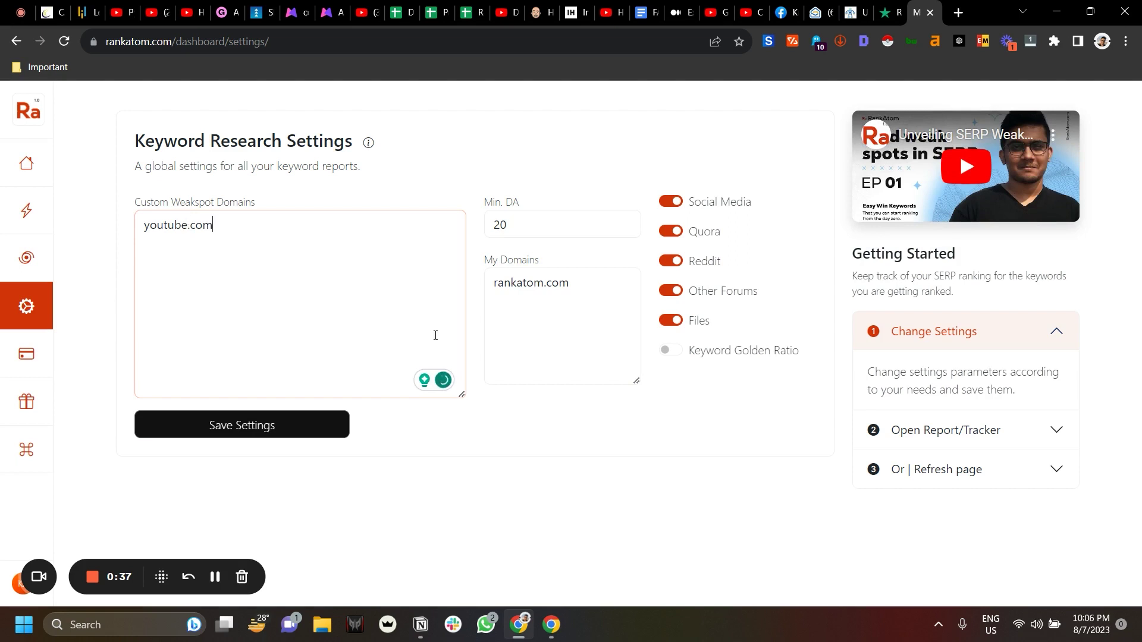
{"action": "left_click", "coordinate": [681, 355]}
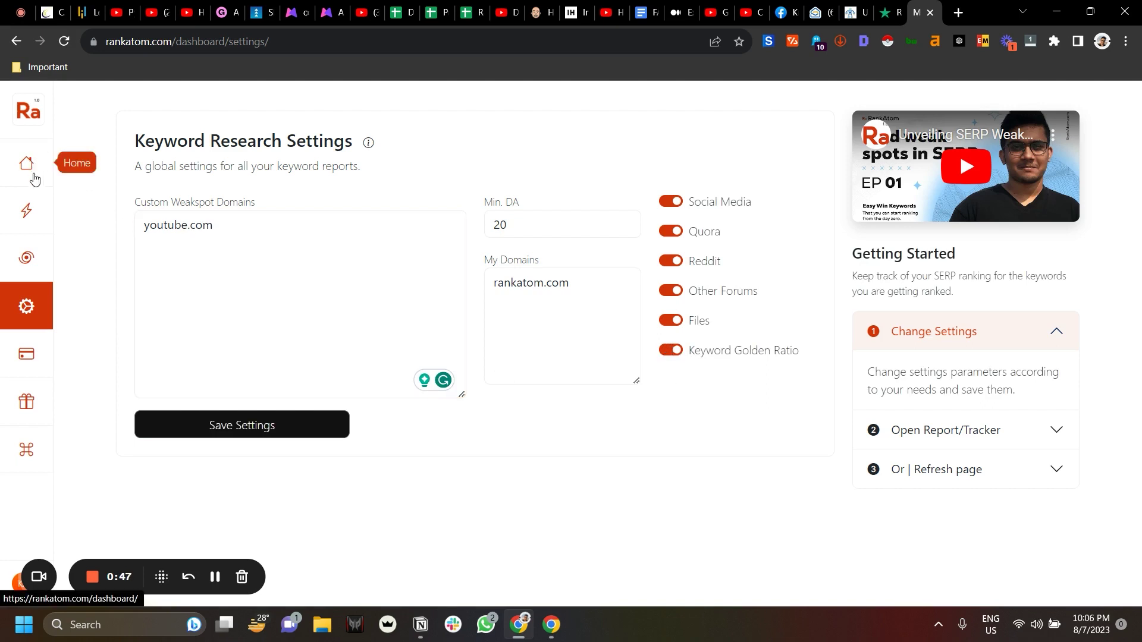
- Generate a keyword research report for the seed keyword "saas growth" for the United States in English
{"action": "left_click", "coordinate": [33, 209]}
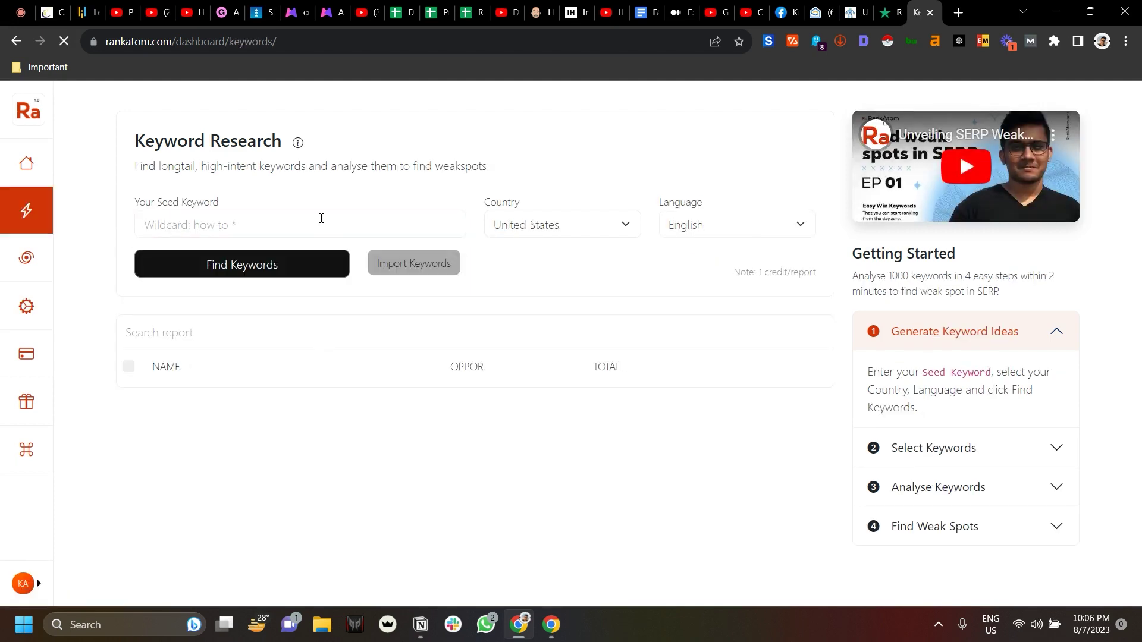
{"action": "left_click", "coordinate": [320, 222]}
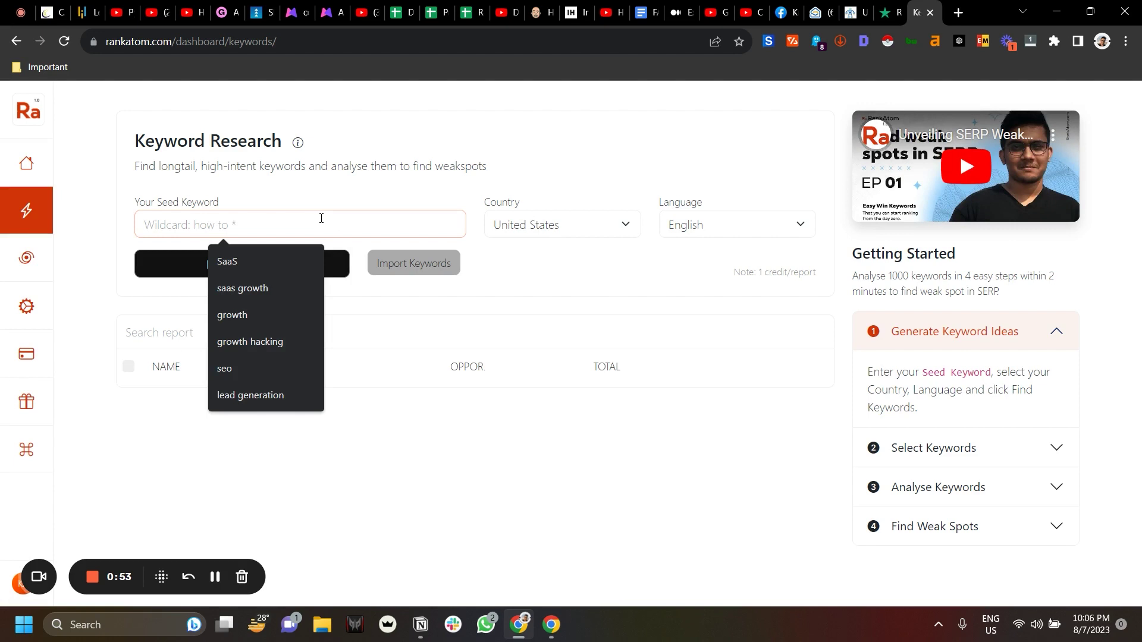
{"action": "left_click", "coordinate": [265, 286]}
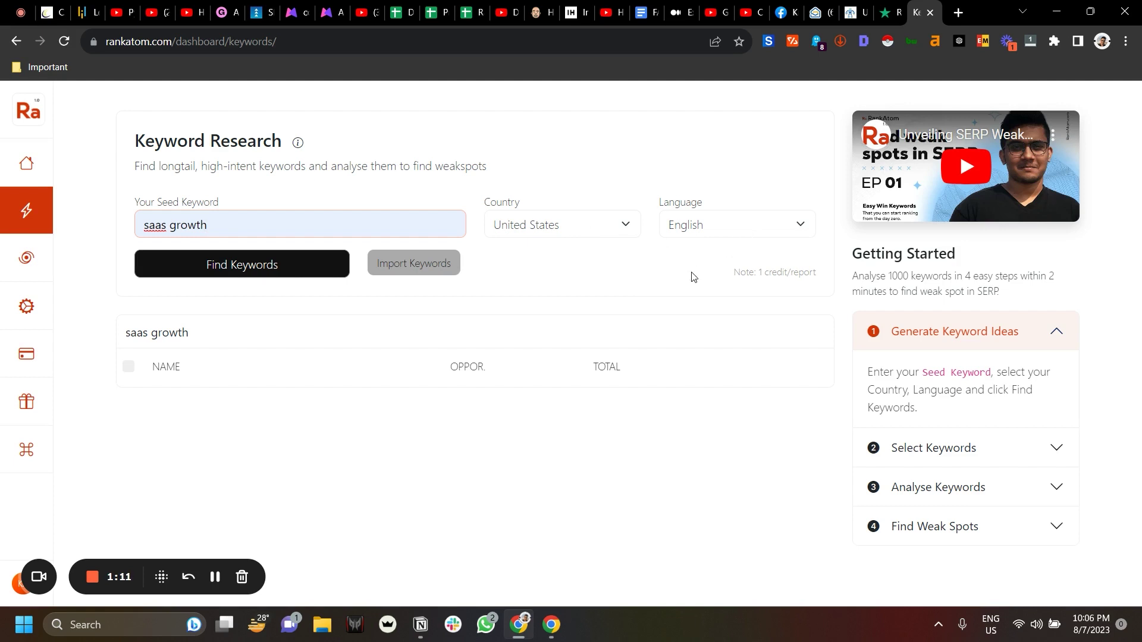
{"action": "left_click", "coordinate": [237, 270]}
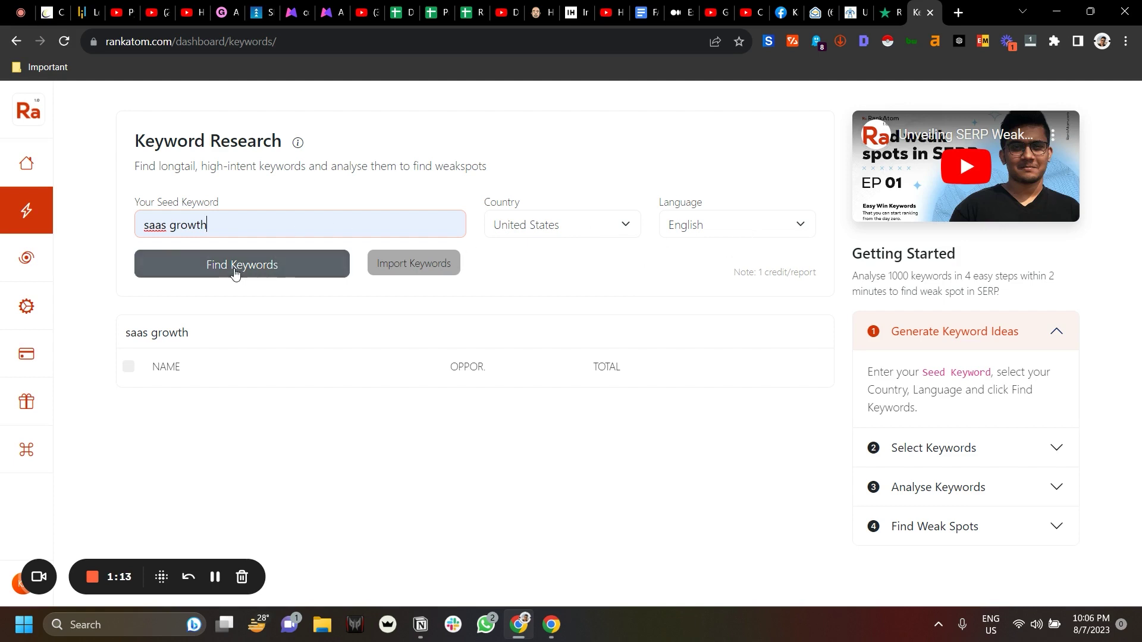
{"action": "left_click", "coordinate": [235, 272]}
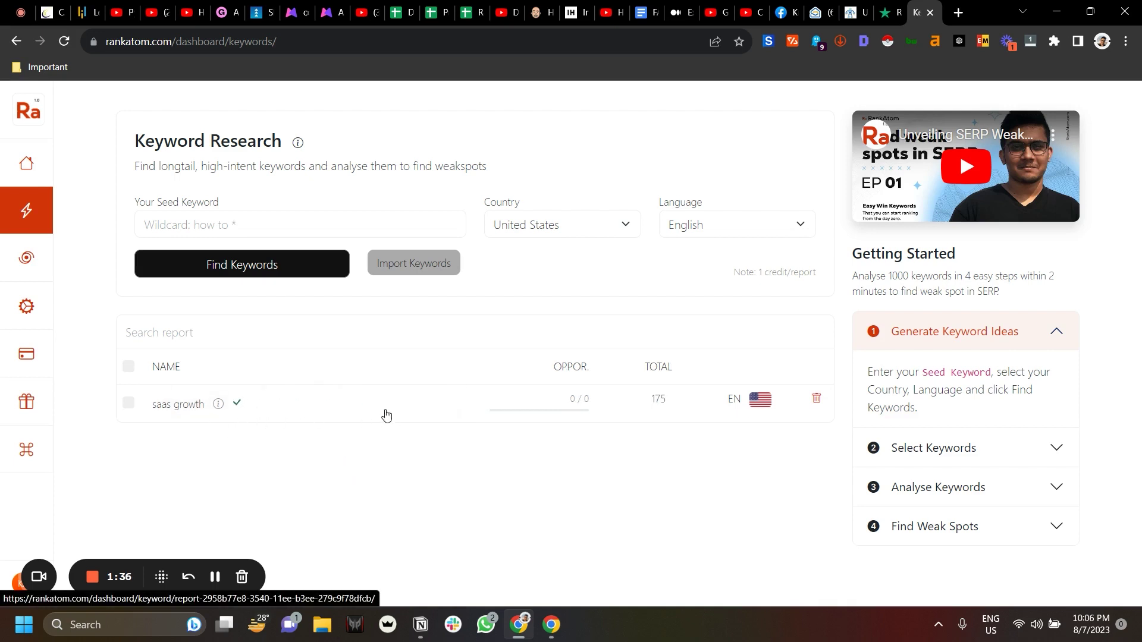
- Open the saas growth report, select all of its keywords and run the analysis on them
{"action": "left_click", "coordinate": [367, 414]}
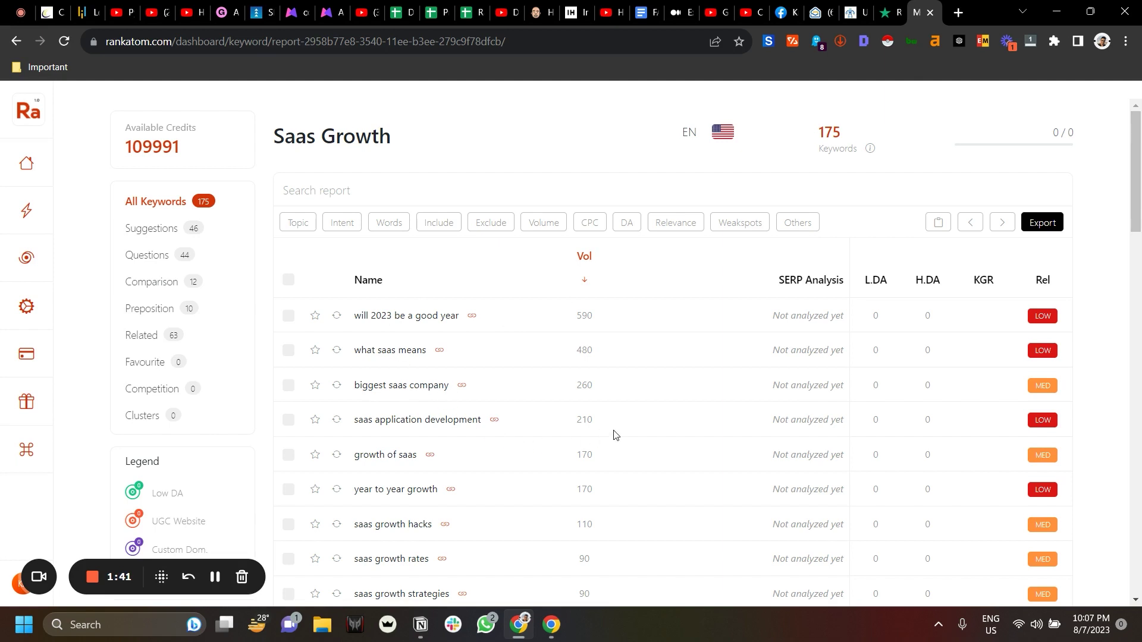
{"action": "left_click", "coordinate": [290, 352]}
{"action": "left_click", "coordinate": [288, 385]}
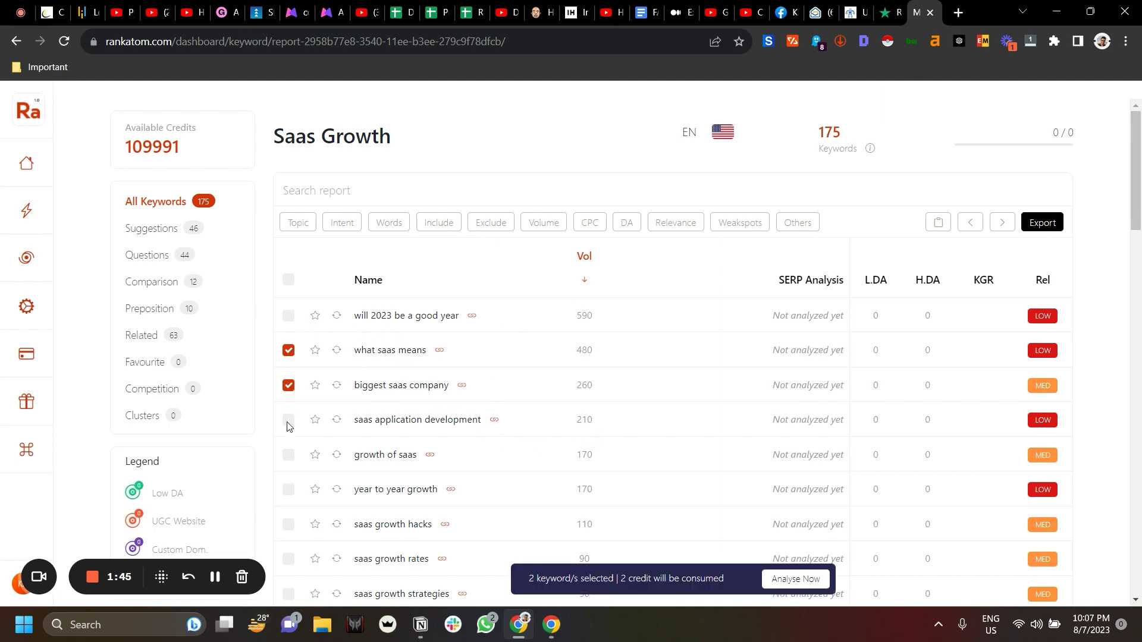
{"action": "left_click", "coordinate": [288, 421]}
{"action": "left_click", "coordinate": [288, 455]}
{"action": "left_click", "coordinate": [287, 491]}
{"action": "left_click", "coordinate": [288, 281]}
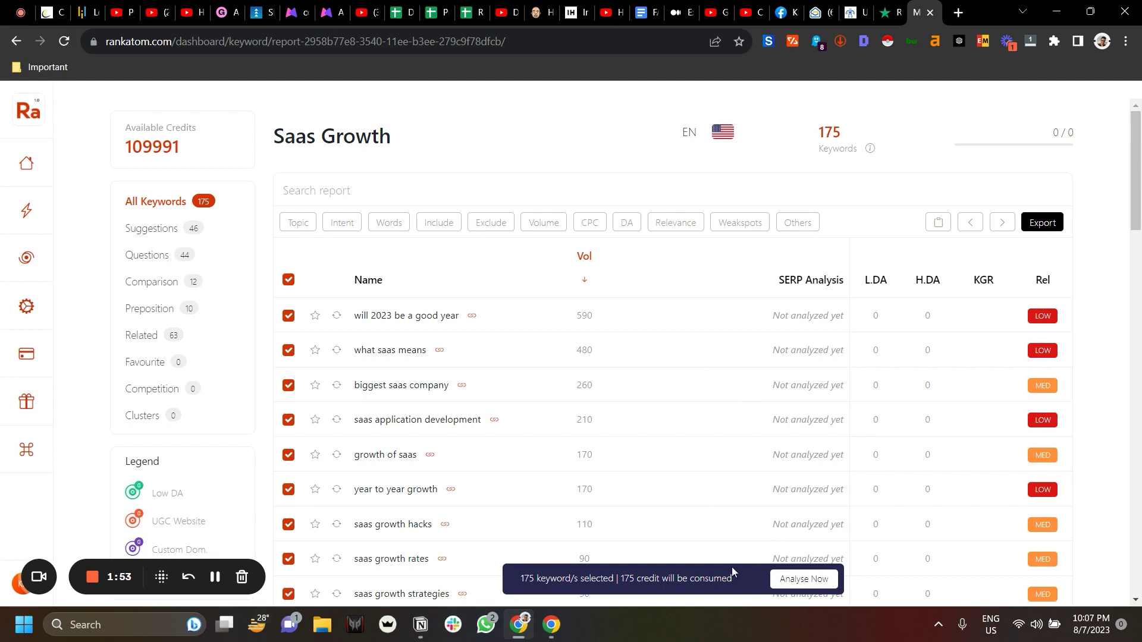
{"action": "left_click", "coordinate": [823, 588]}
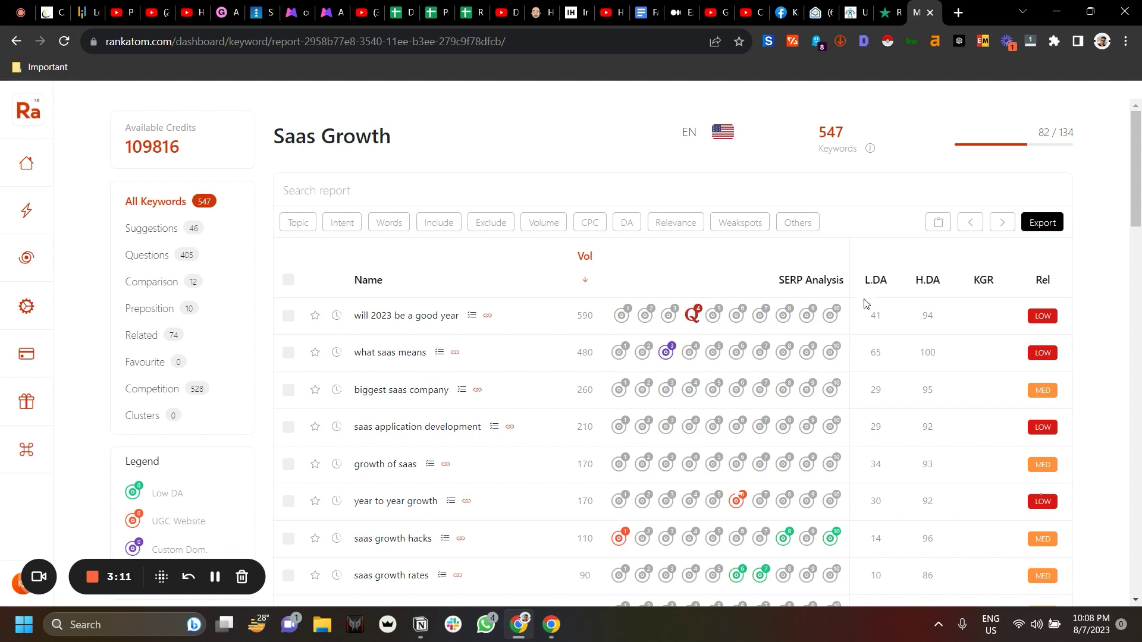
- Sort the report by SERP analysis and examine the search results for the keyword "saas ghl"
{"action": "left_click", "coordinate": [806, 281]}
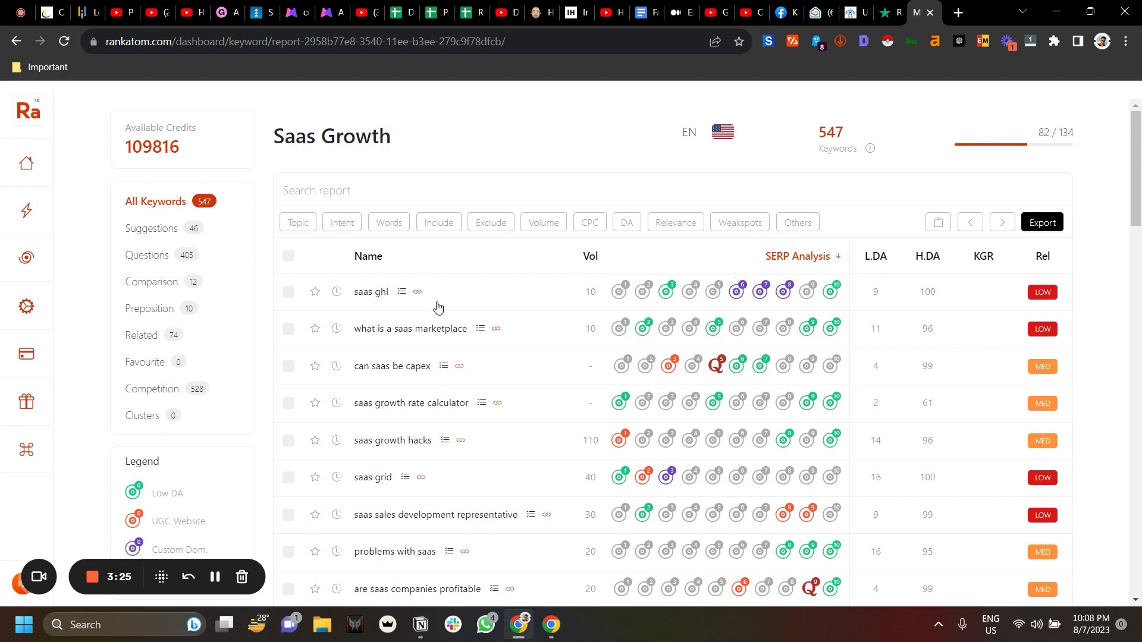
{"action": "left_click", "coordinate": [403, 294]}
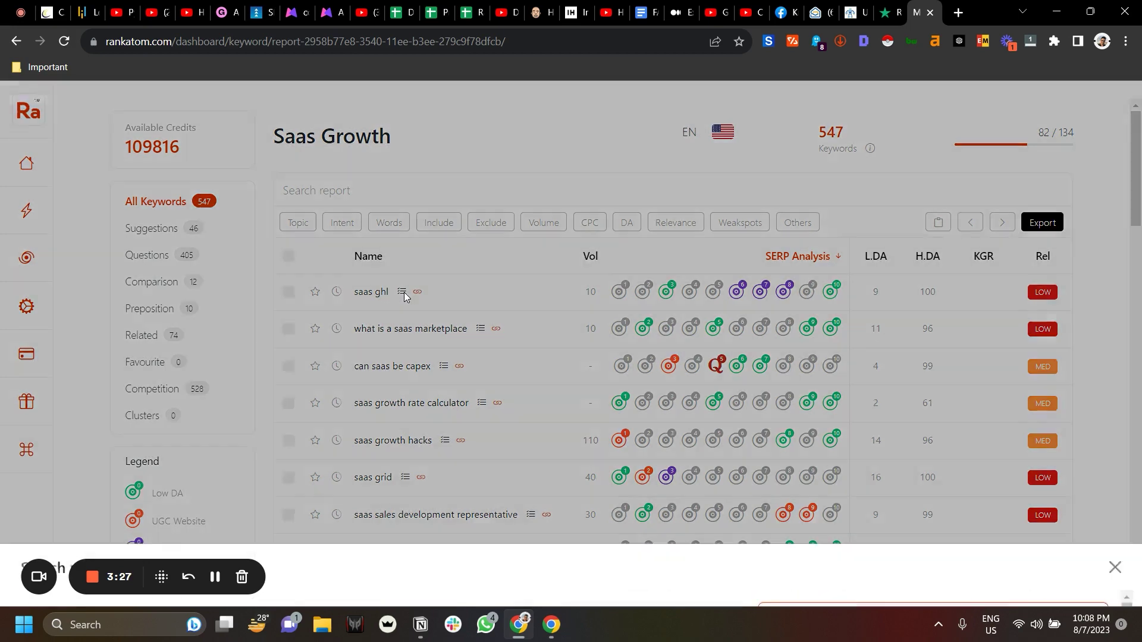
{"action": "scroll", "coordinate": [590, 449], "scroll_direction": "down", "scroll_amount": 1}
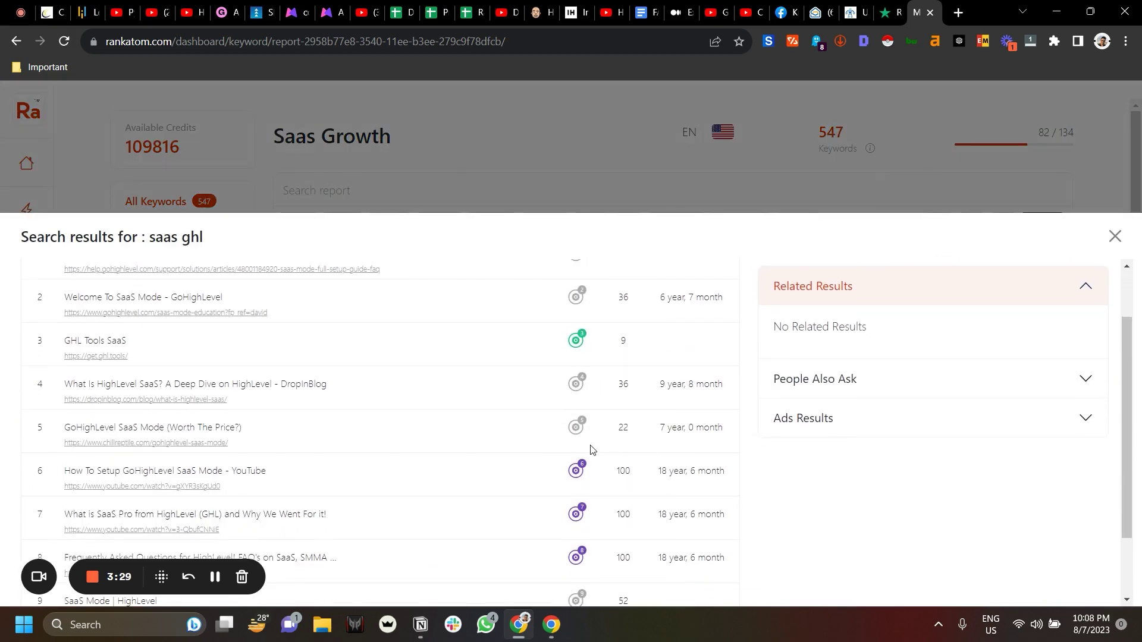
{"action": "scroll", "coordinate": [590, 450], "scroll_direction": "down", "scroll_amount": 2}
{"action": "scroll", "coordinate": [590, 450], "scroll_direction": "up", "scroll_amount": 2}
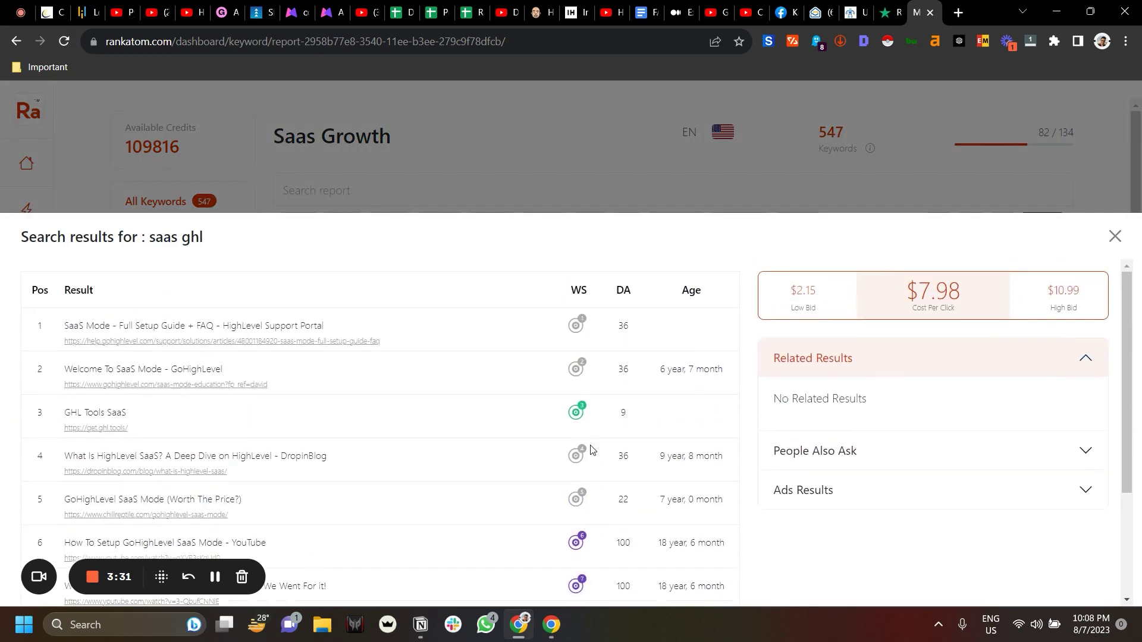
{"action": "scroll", "coordinate": [608, 426], "scroll_direction": "down", "scroll_amount": 2}
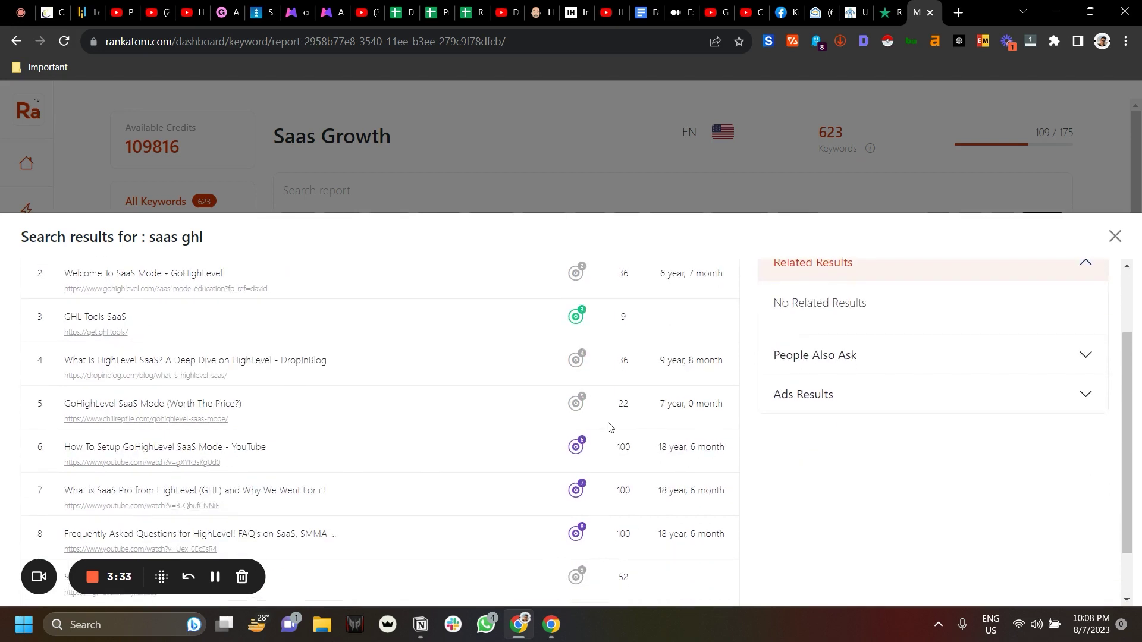
{"action": "scroll", "coordinate": [586, 435], "scroll_direction": "down", "scroll_amount": 1}
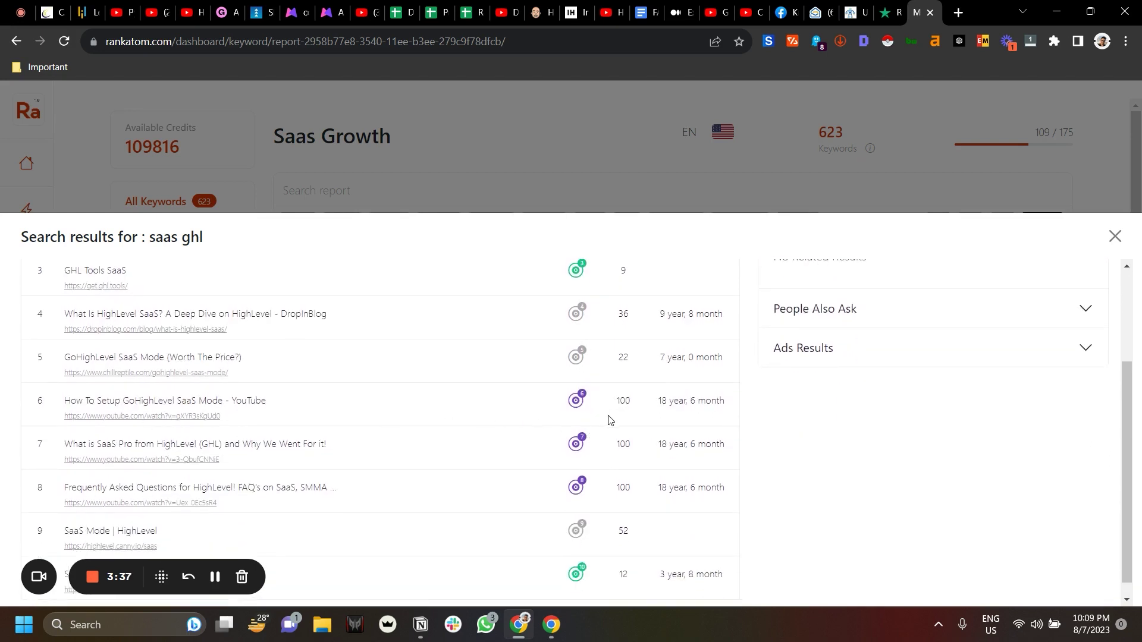
{"action": "scroll", "coordinate": [609, 420], "scroll_direction": "down", "scroll_amount": 1}
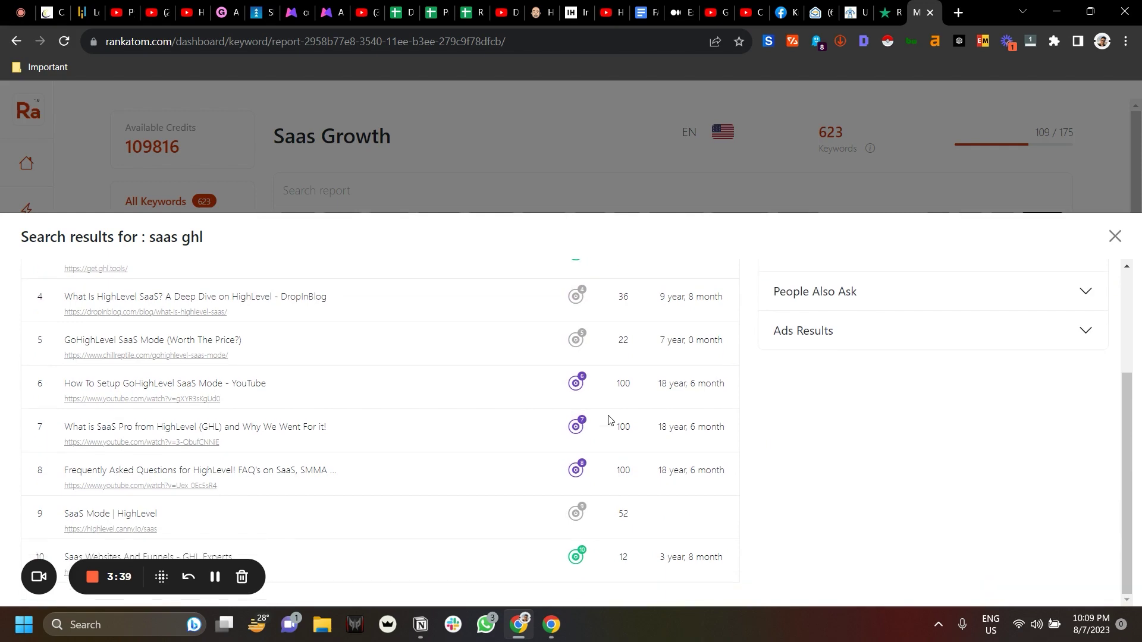
{"action": "scroll", "coordinate": [608, 421], "scroll_direction": "up", "scroll_amount": 3}
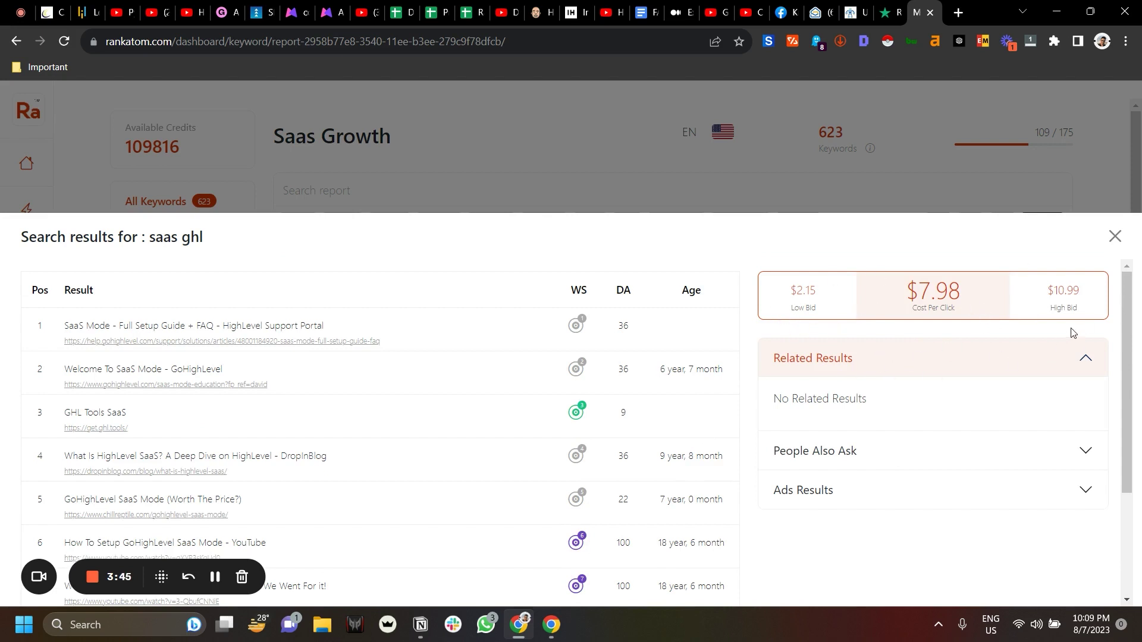
- Review the People Also Ask questions and the ads results for "saas ghl", and close its search results
{"action": "left_click", "coordinate": [947, 453]}
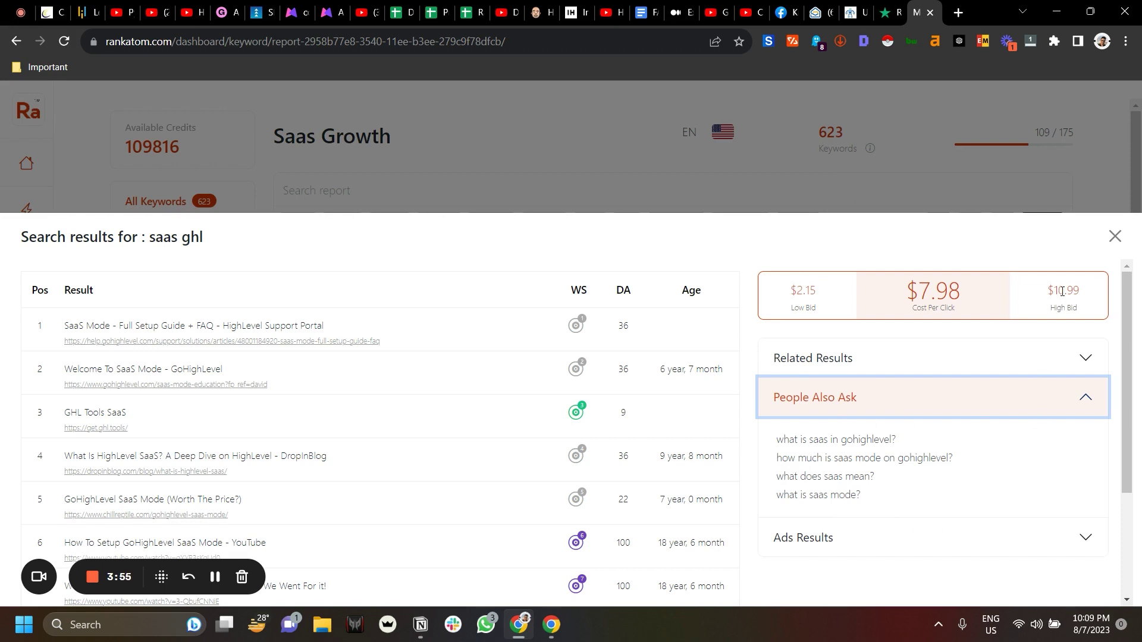
{"action": "left_click", "coordinate": [872, 534]}
{"action": "left_click", "coordinate": [872, 534]}
{"action": "scroll", "coordinate": [872, 531], "scroll_direction": "down", "scroll_amount": 1}
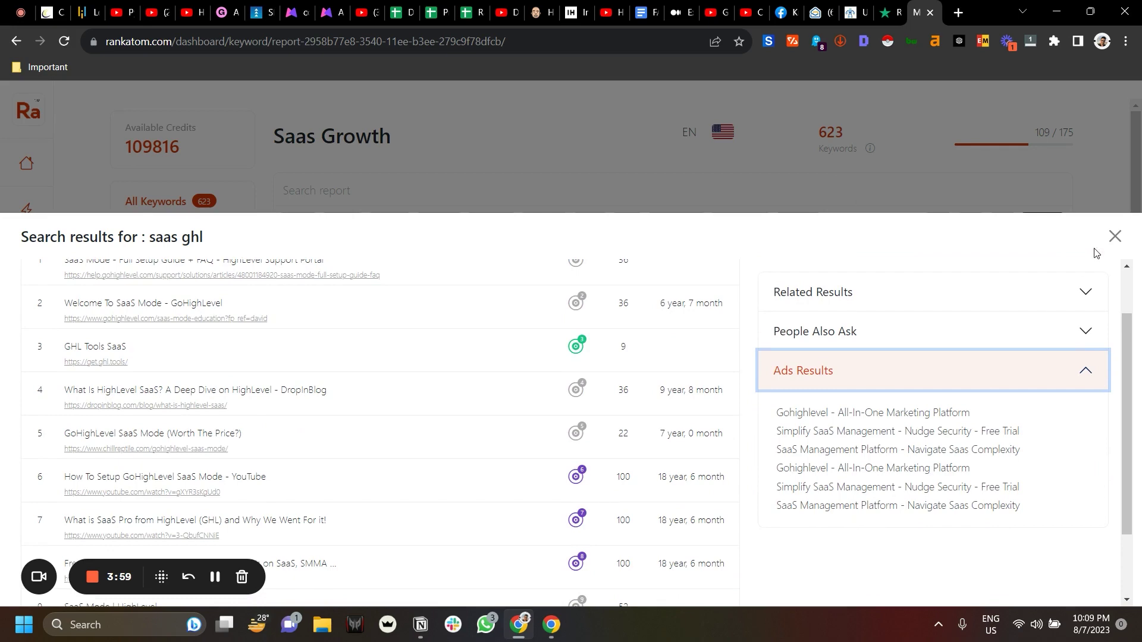
{"action": "left_click", "coordinate": [1120, 241]}
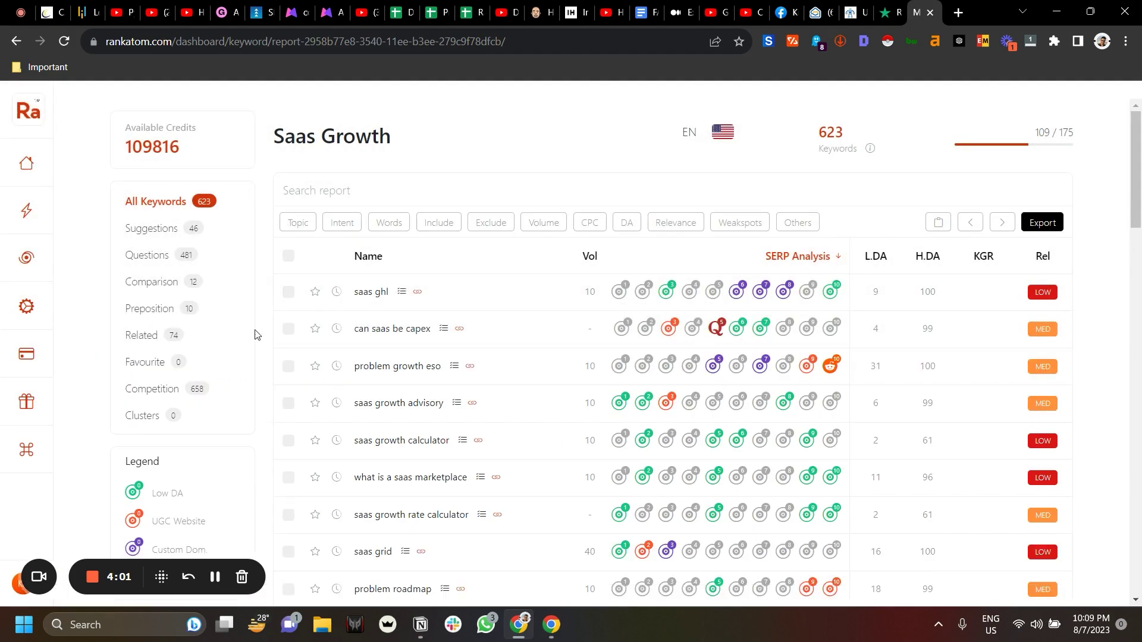
- Generate keyword clusters for the saas growth report and expand the "what saas is" cluster
{"action": "left_click", "coordinate": [140, 417]}
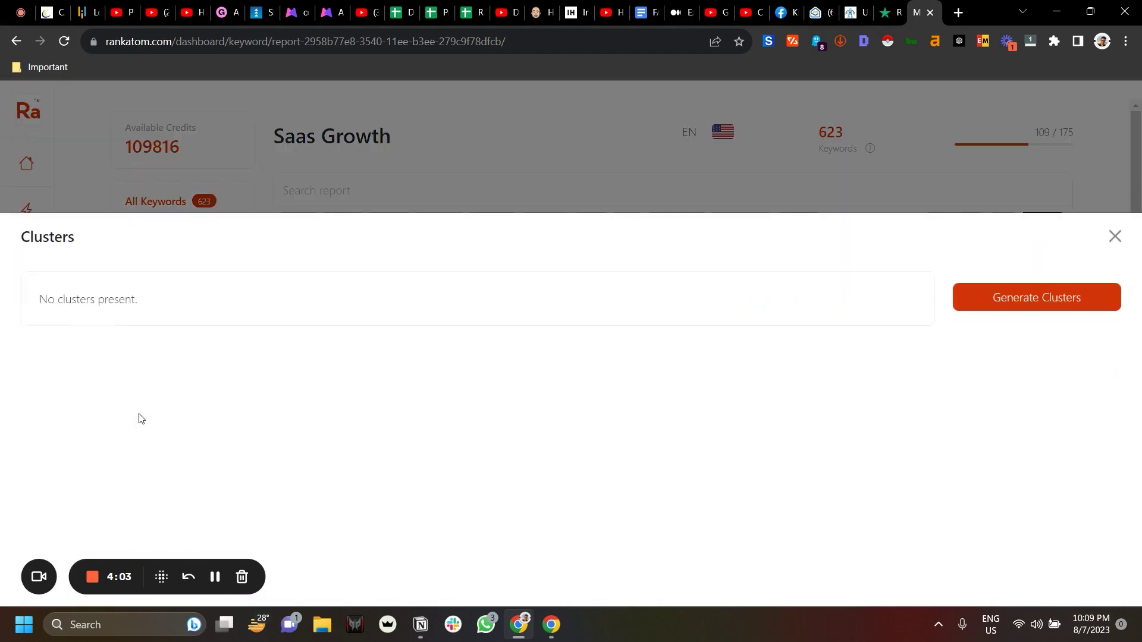
{"action": "left_click", "coordinate": [1012, 310]}
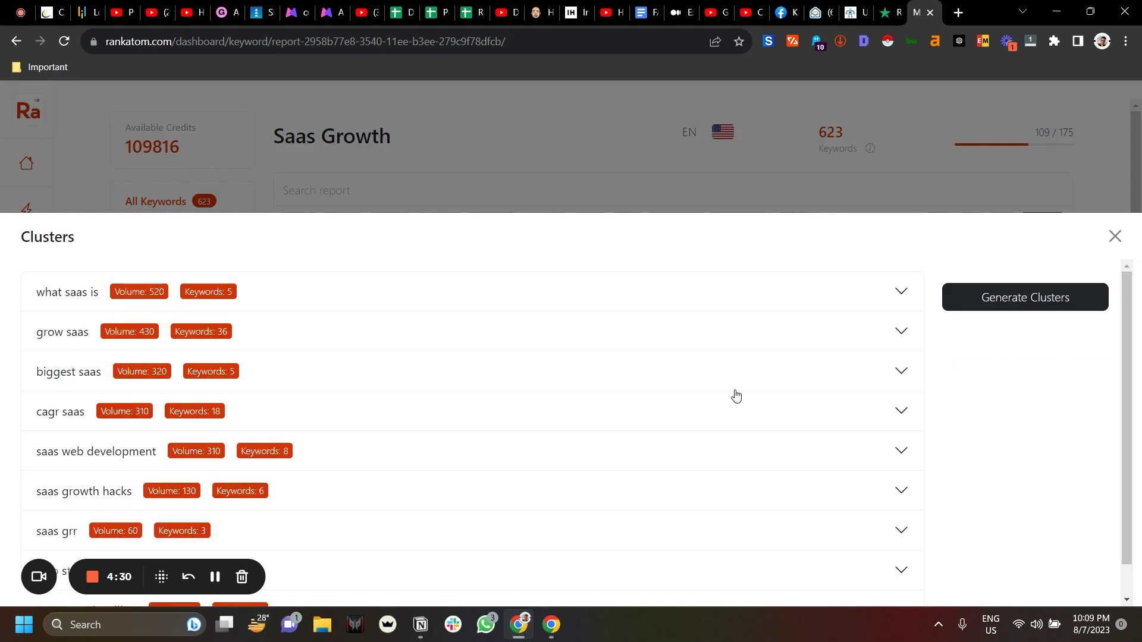
{"action": "scroll", "coordinate": [735, 395], "scroll_direction": "down", "scroll_amount": 1}
{"action": "scroll", "coordinate": [736, 396], "scroll_direction": "up", "scroll_amount": 1}
{"action": "left_click", "coordinate": [889, 302]}
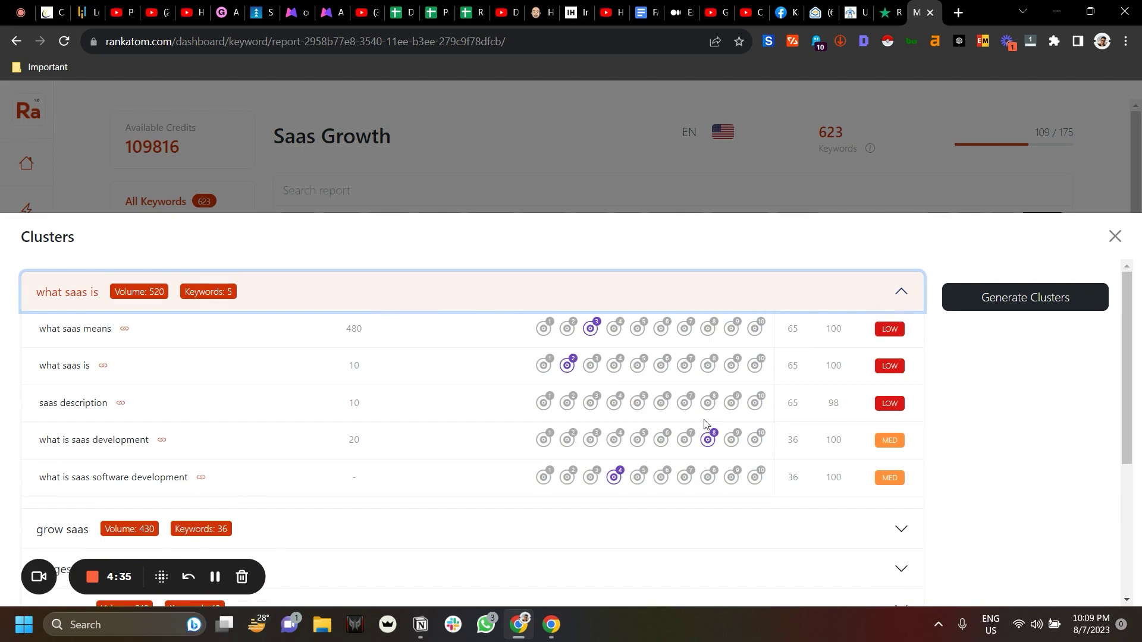
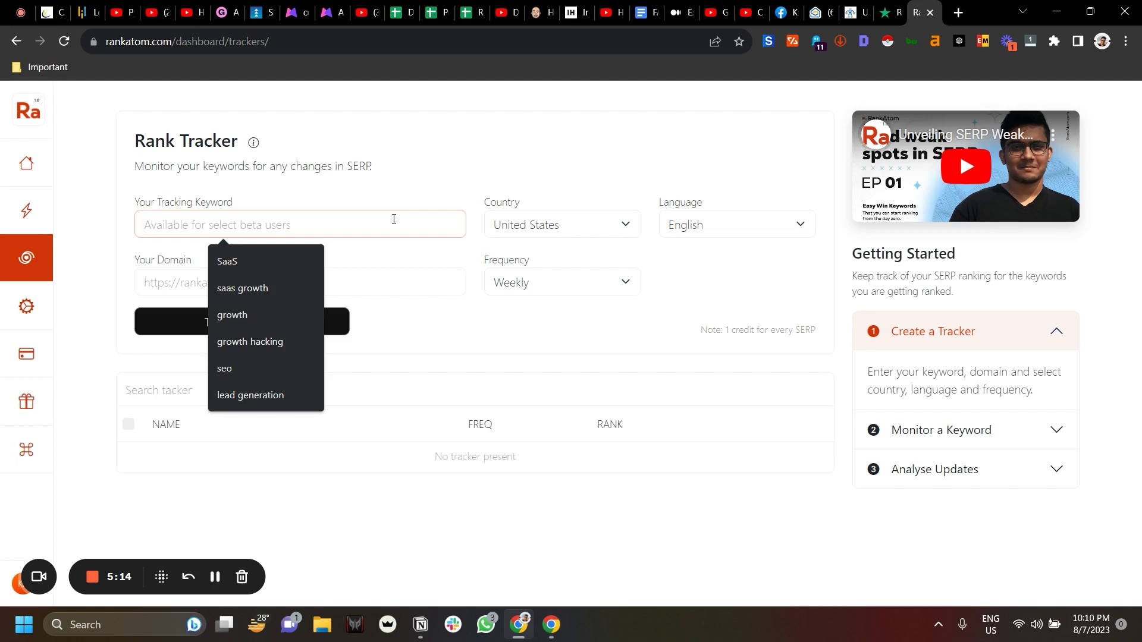
{"action": "type", "text": "r"}
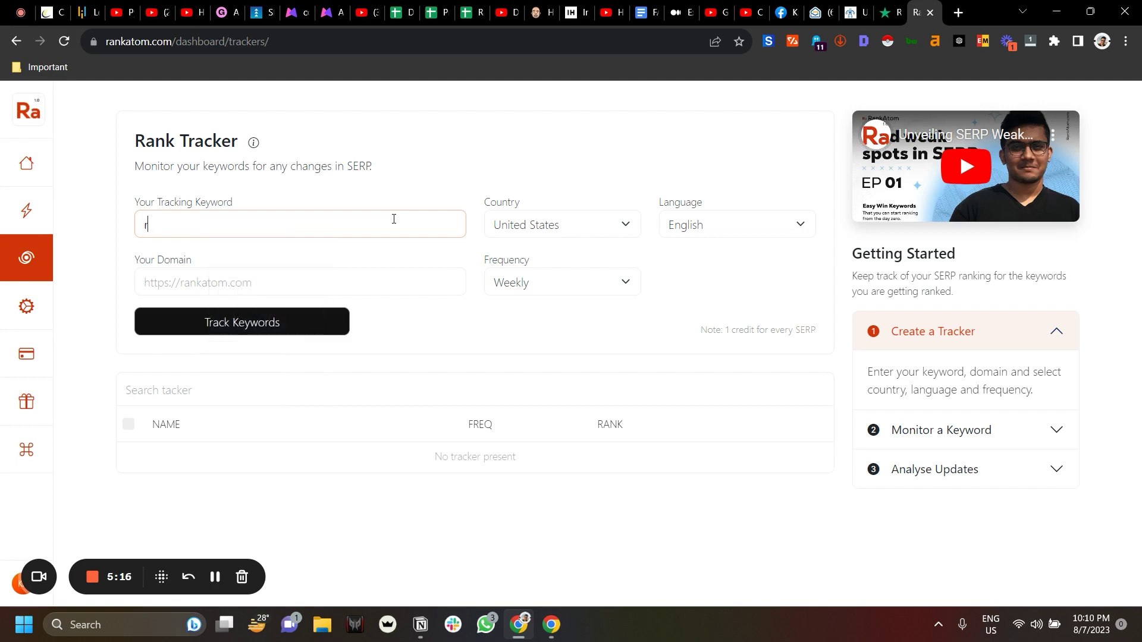
{"action": "type", "text": "ankatom"}
{"action": "left_click", "coordinate": [378, 273]}
{"action": "type", "text": "rankat"}
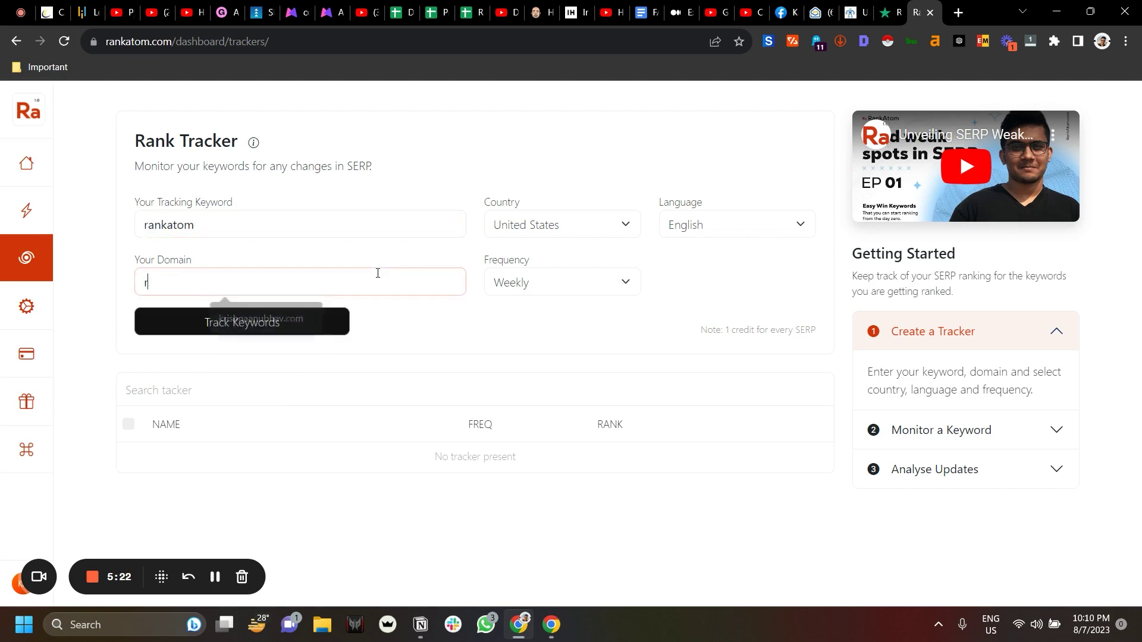
{"action": "type", "text": "om.com"}
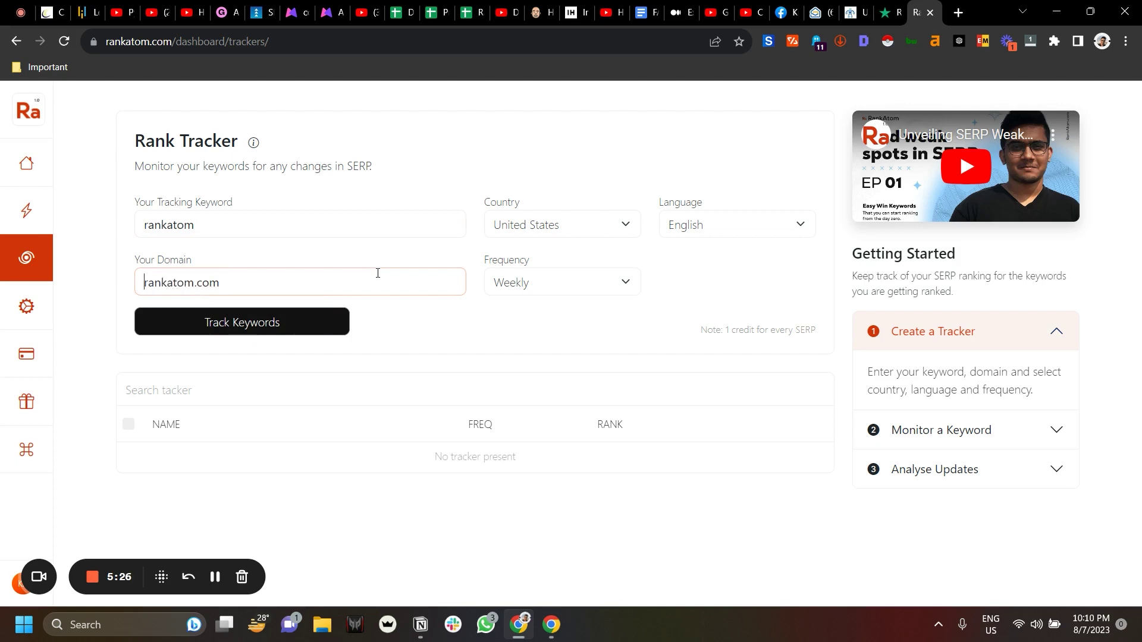
{"action": "type", "text": "ht"}
{"action": "type", "text": "tps:"}
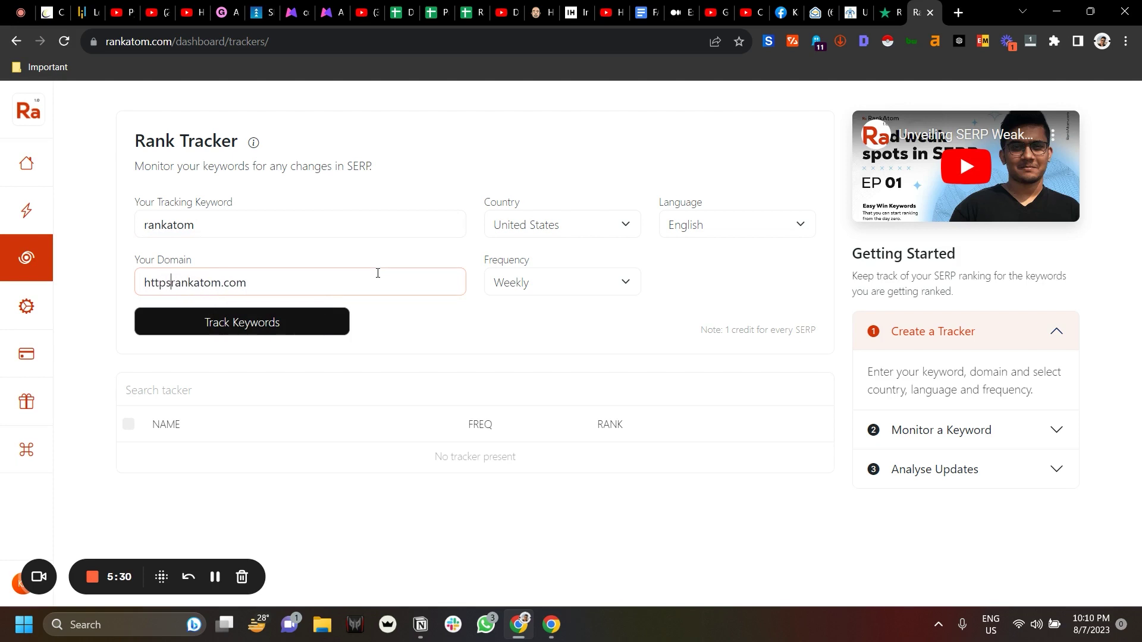
{"action": "type", "text": "//"}
{"action": "left_click", "coordinate": [554, 284]}
{"action": "left_click", "coordinate": [543, 307]}
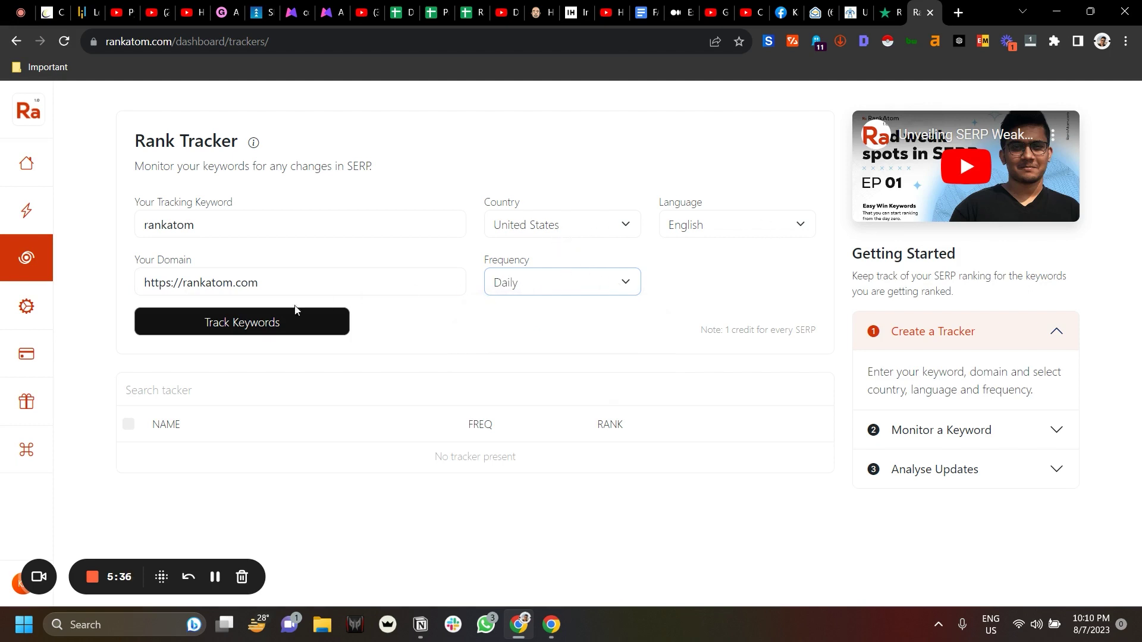
{"action": "left_click", "coordinate": [249, 325]}
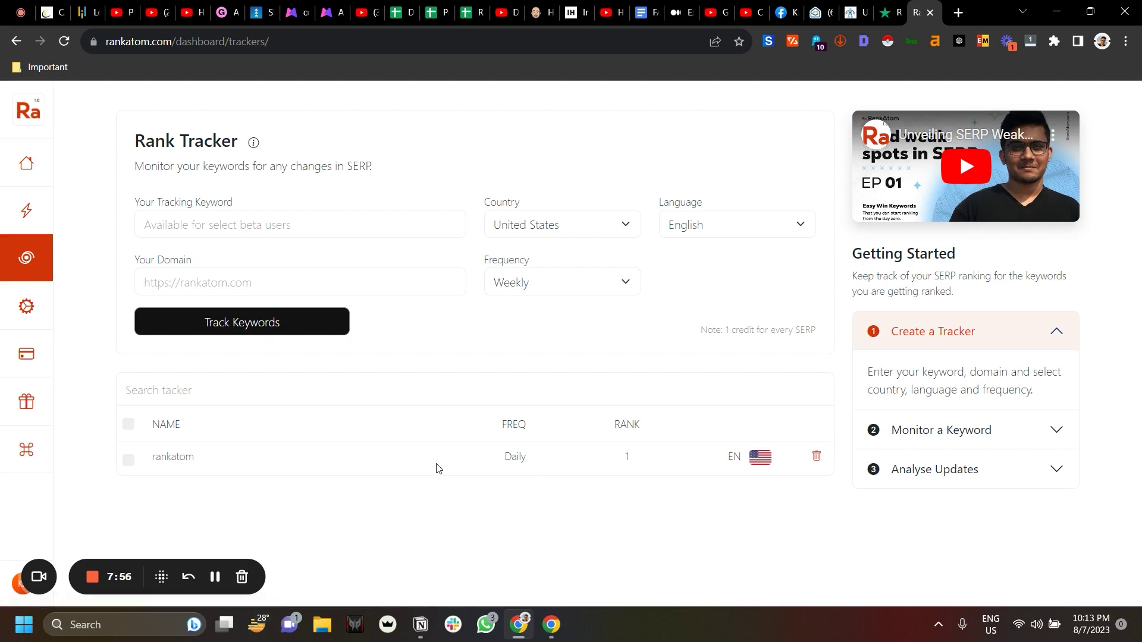
- Open the rankatom tracker and review its ranking chart and the list of SERP results
{"action": "left_click", "coordinate": [383, 463]}
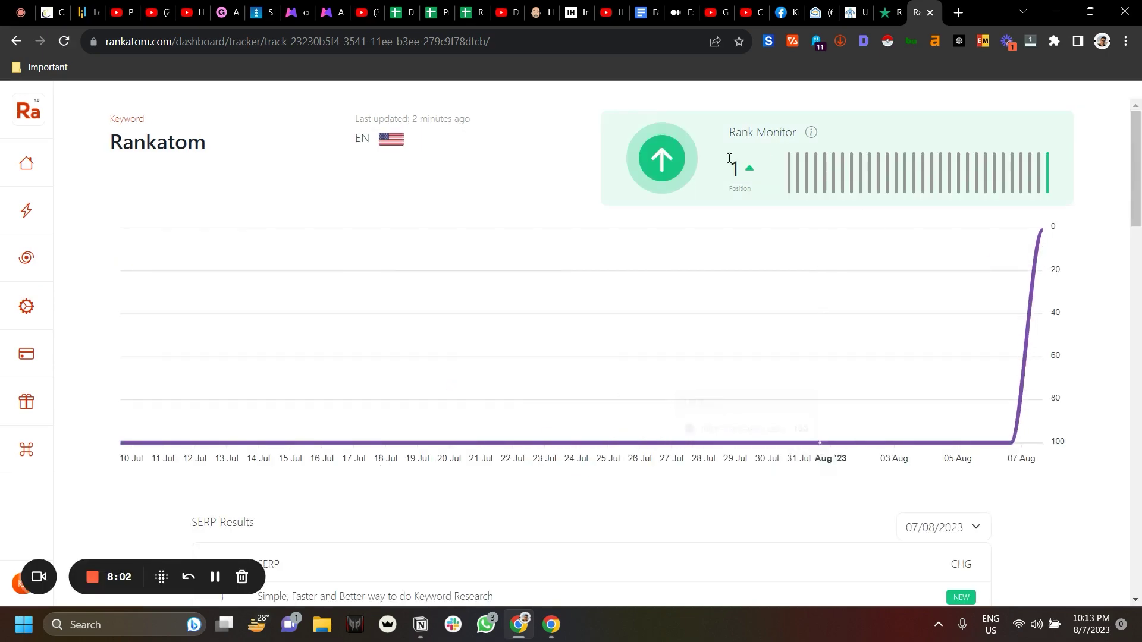
{"action": "scroll", "coordinate": [614, 503], "scroll_direction": "down", "scroll_amount": 8}
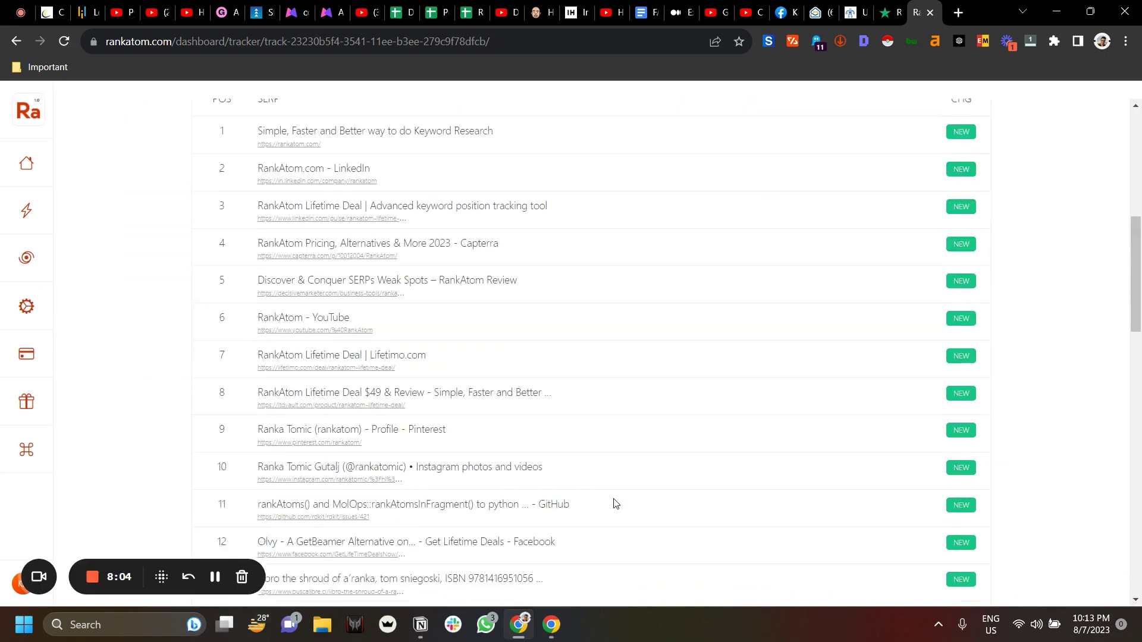
{"action": "scroll", "coordinate": [613, 503], "scroll_direction": "down", "scroll_amount": 12}
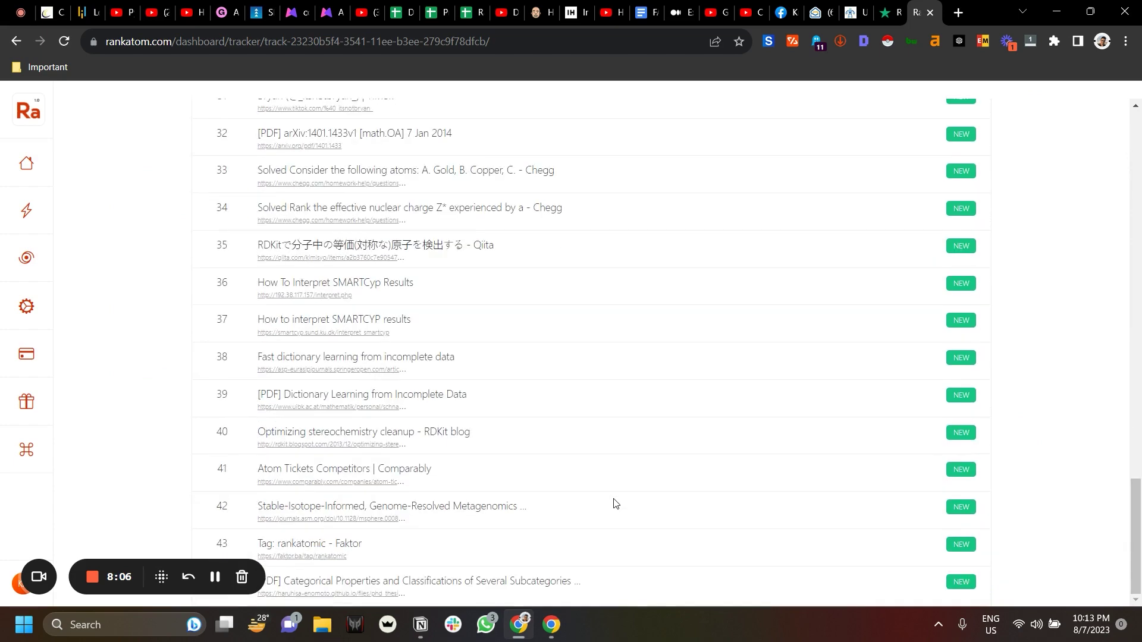
{"action": "scroll", "coordinate": [613, 503], "scroll_direction": "up", "scroll_amount": 15}
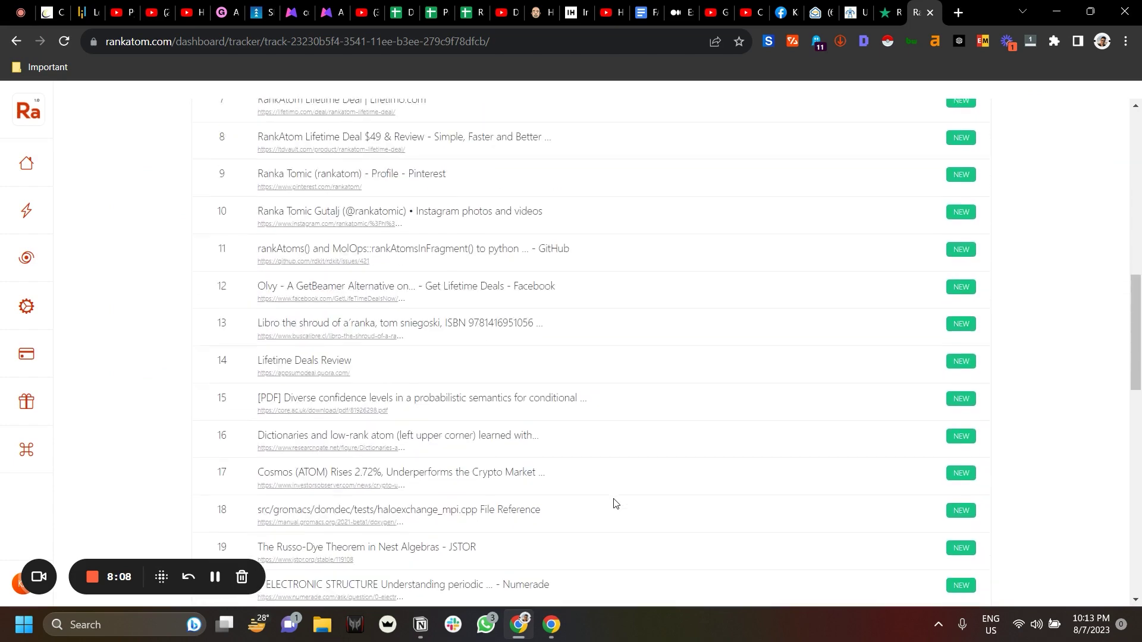
{"action": "scroll", "coordinate": [613, 504], "scroll_direction": "up", "scroll_amount": 3}
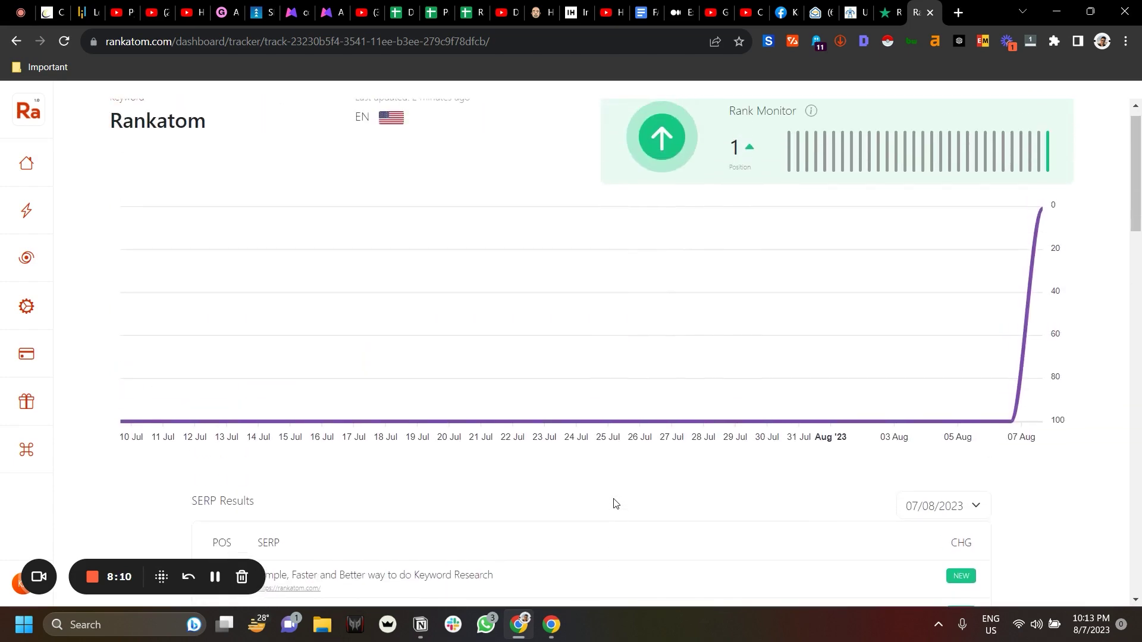